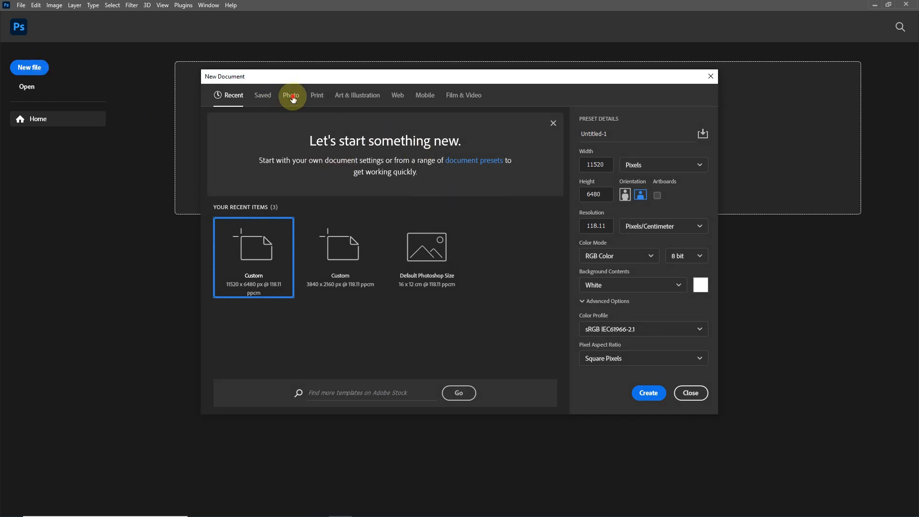
Step: Create a new document from the Landscape, 6 x 4 photo preset at 300 ppi, with its dimensions in pixels
{"action": "left_click", "coordinate": [292, 97]}
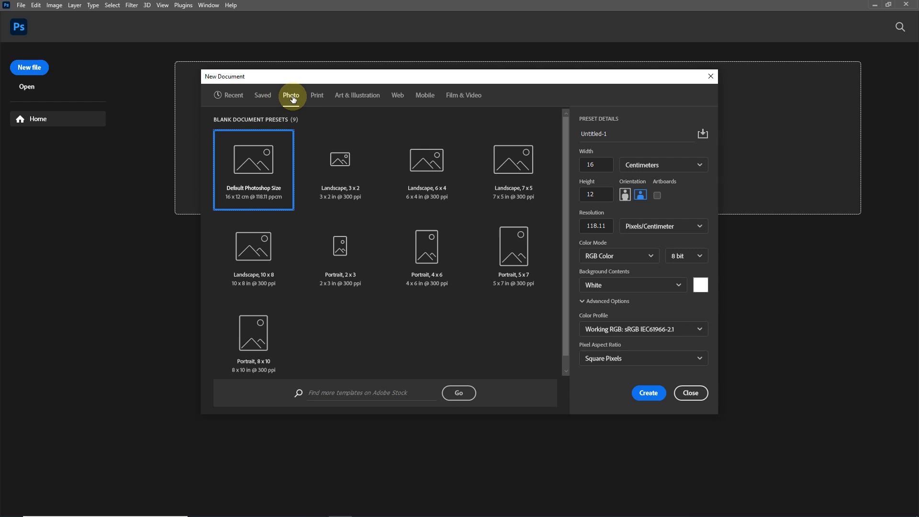
{"action": "left_click", "coordinate": [417, 180]}
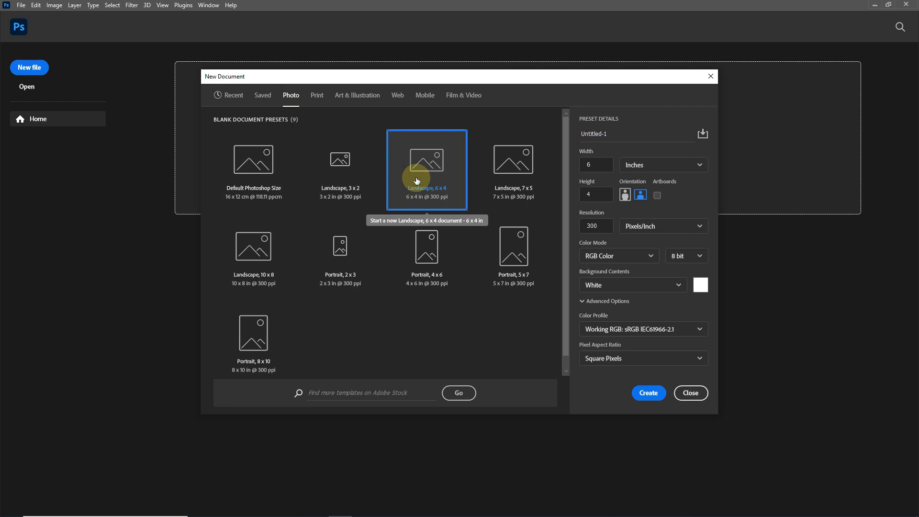
{"action": "left_click", "coordinate": [670, 173]}
{"action": "left_click", "coordinate": [666, 181]}
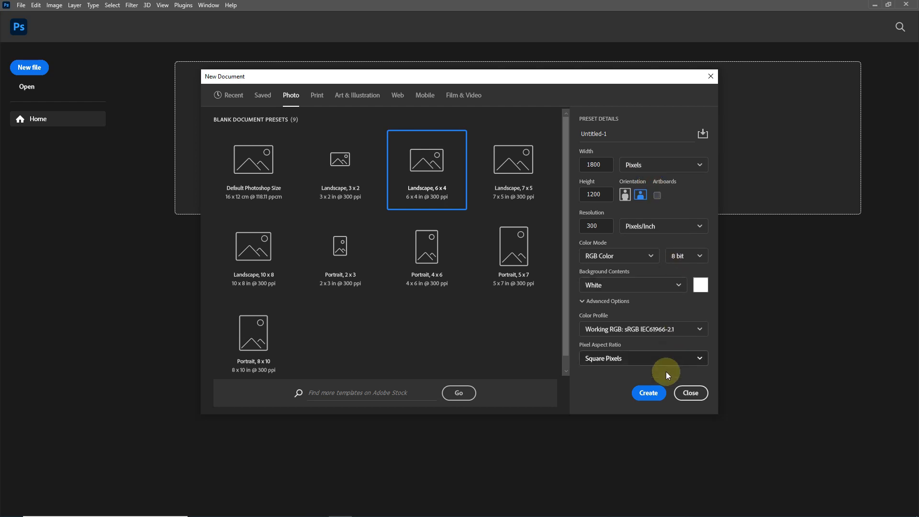
{"action": "left_click", "coordinate": [650, 394]}
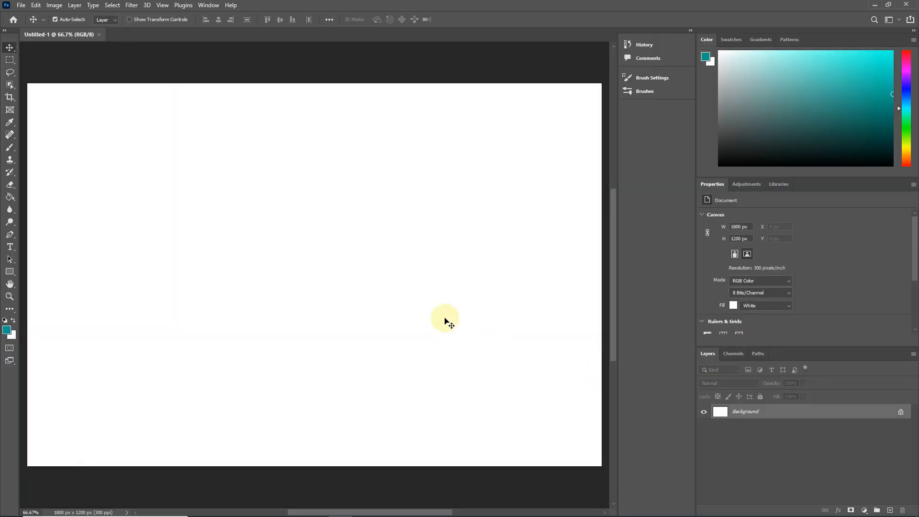
Step: Add a horizontal text layer reading "3D TEXT" on the white canvas
{"action": "scroll", "coordinate": [446, 320], "scroll_direction": "down", "scroll_amount": 2}
{"action": "left_click_drag", "start_coordinate": [436, 311], "coordinate": [426, 304]}
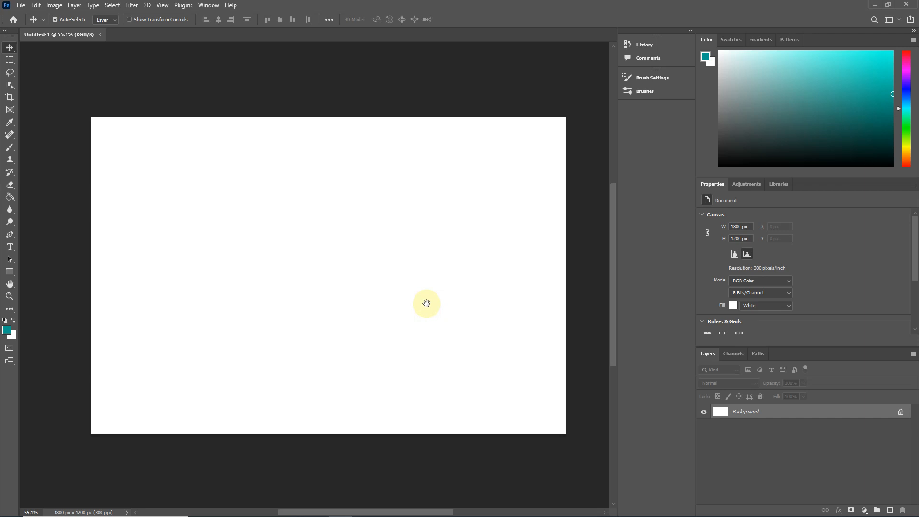
{"action": "left_click_drag", "start_coordinate": [11, 248], "coordinate": [39, 246]}
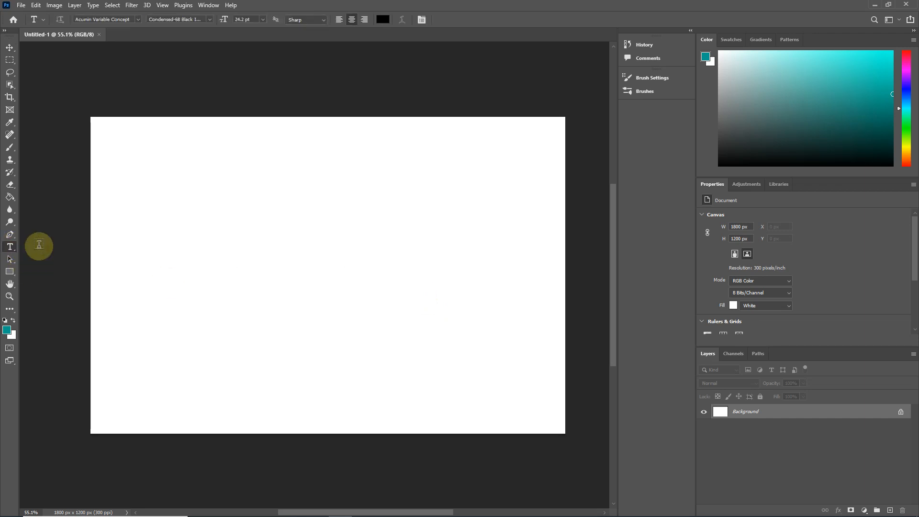
{"action": "left_click", "coordinate": [421, 19]}
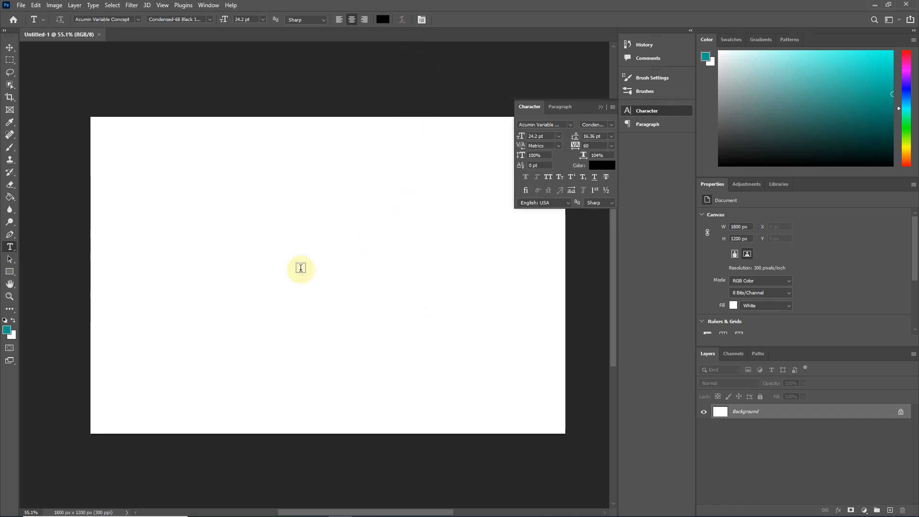
{"action": "left_click", "coordinate": [194, 285]}
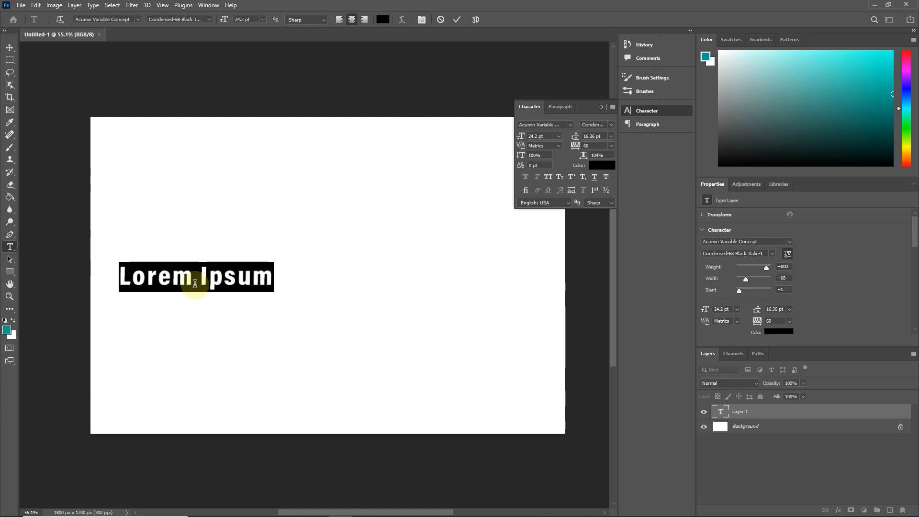
{"action": "type", "text": "3D TEXT"}
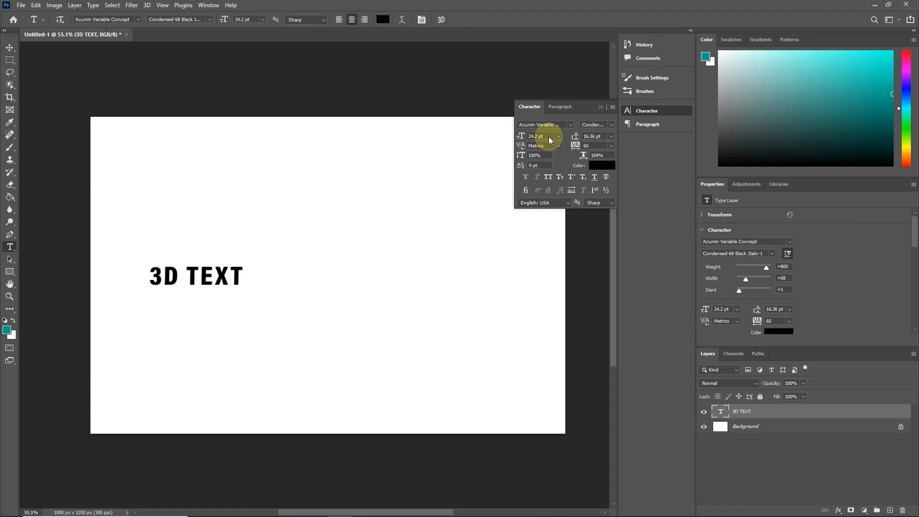
Step: Set the font size of the "3D TEXT" layer to 150 pt
{"action": "left_click", "coordinate": [549, 136]}
{"action": "type", "text": "200"}
{"action": "key", "text": "Return"}
{"action": "left_click", "coordinate": [544, 134]}
{"action": "type", "text": "150"}
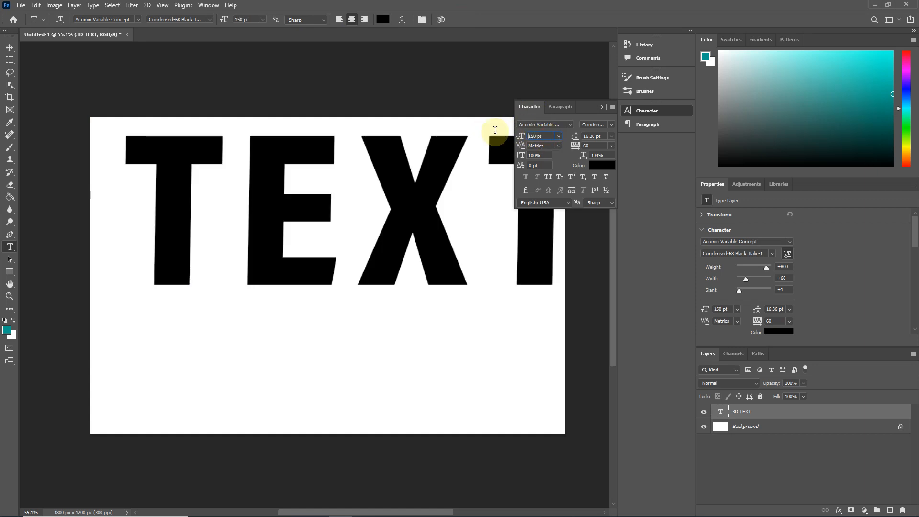
Step: Scale the "3D TEXT" layer to about 76% and centre it on the canvas at X 900 px, Y 600 px
{"action": "left_click", "coordinate": [9, 47]}
{"action": "scroll", "coordinate": [342, 205], "scroll_direction": "down", "scroll_amount": 2}
{"action": "scroll", "coordinate": [342, 206], "scroll_direction": "down", "scroll_amount": 1}
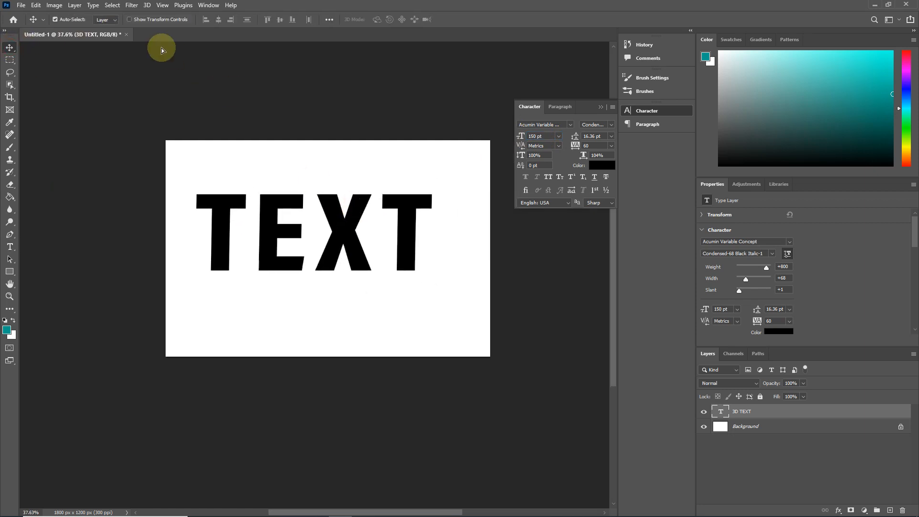
{"action": "left_click", "coordinate": [128, 20]}
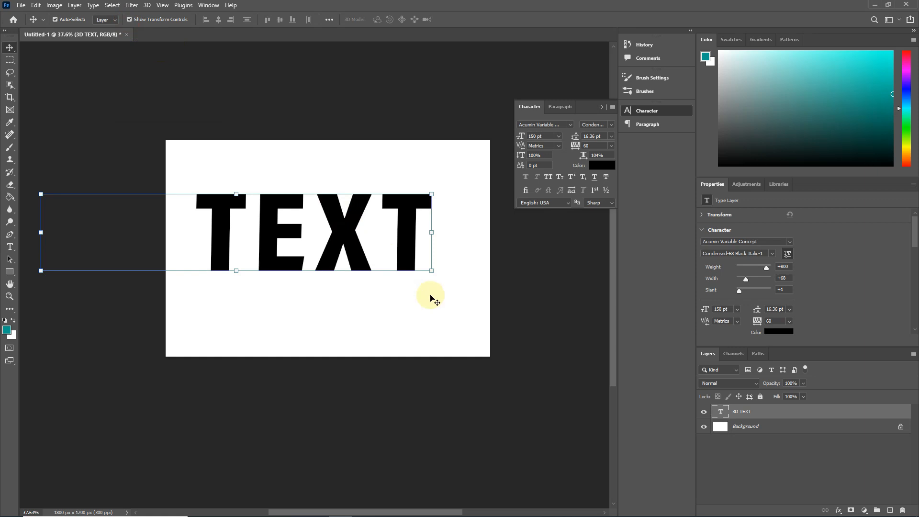
{"action": "left_click_drag", "start_coordinate": [432, 233], "coordinate": [456, 243]}
{"action": "left_click", "coordinate": [476, 22]}
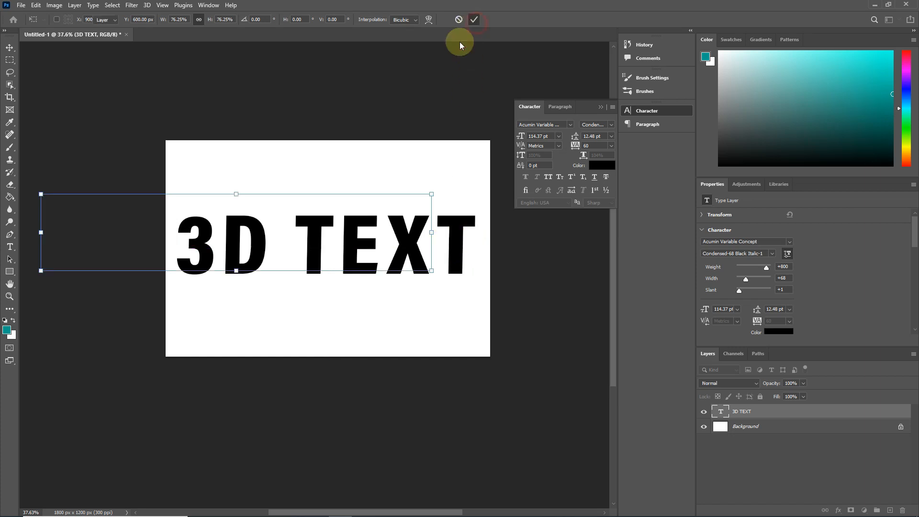
Step: Change the font style of the "3D TEXT" layer to Condensed UltraBlack and collapse the character settings
{"action": "scroll", "coordinate": [383, 204], "scroll_direction": "up", "scroll_amount": 1}
{"action": "scroll", "coordinate": [382, 203], "scroll_direction": "up", "scroll_amount": 3}
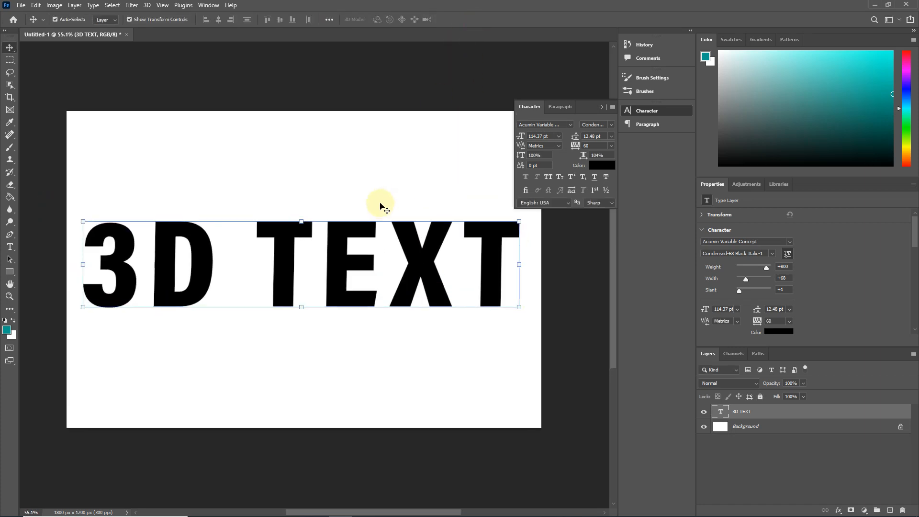
{"action": "left_click", "coordinate": [611, 126]}
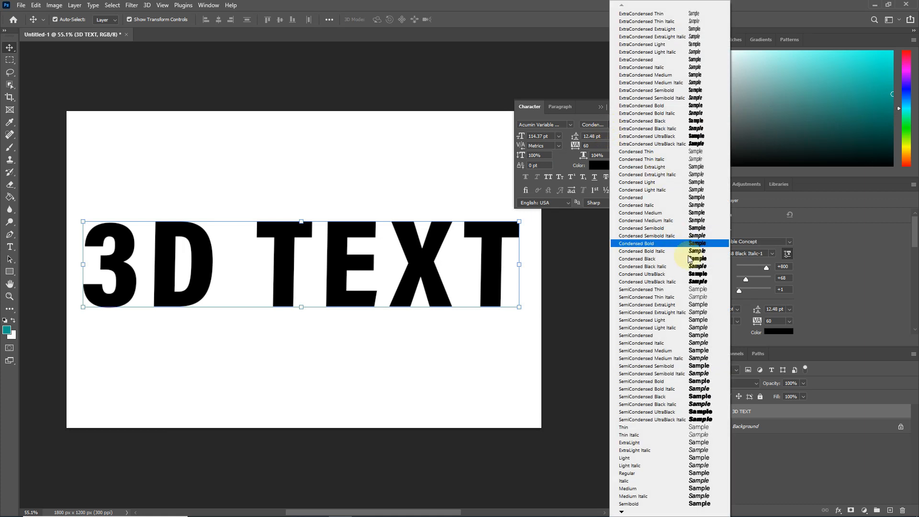
{"action": "left_click", "coordinate": [690, 276]}
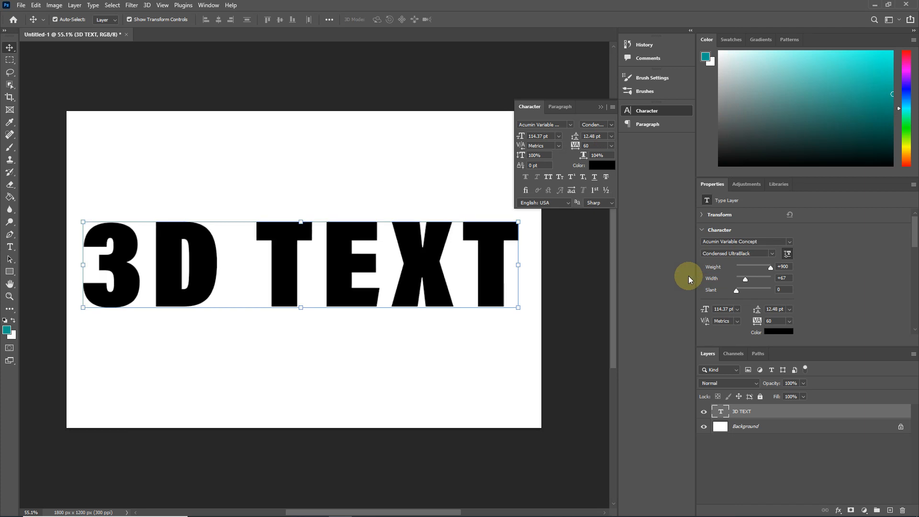
{"action": "scroll", "coordinate": [499, 277], "scroll_direction": "up", "scroll_amount": 1}
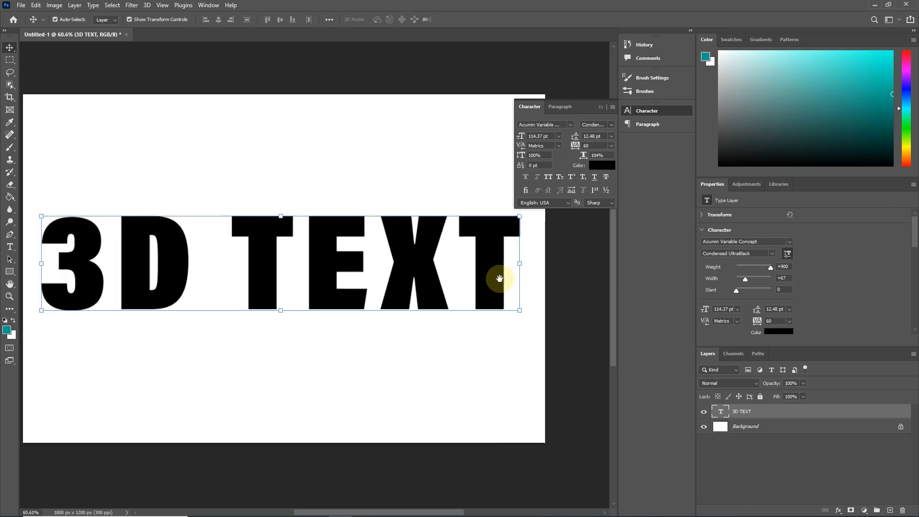
{"action": "scroll", "coordinate": [492, 283], "scroll_direction": "down", "scroll_amount": 1}
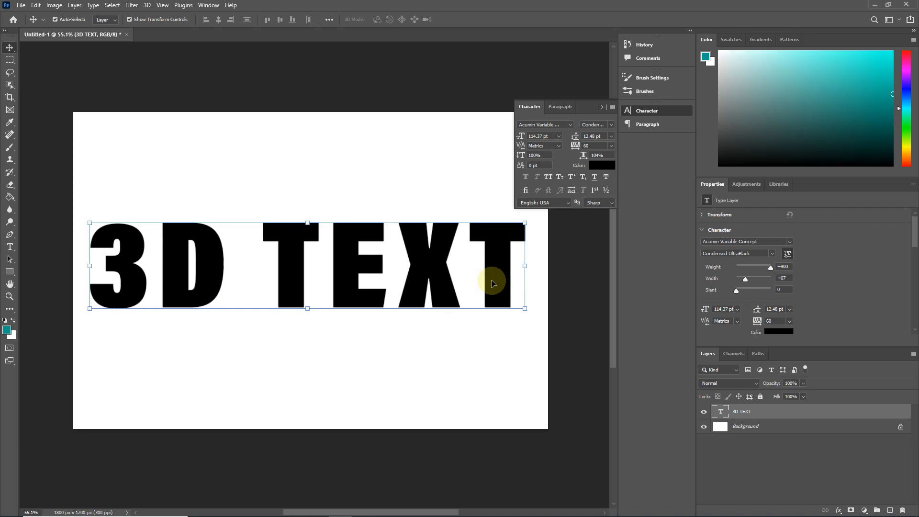
{"action": "left_click", "coordinate": [601, 107]}
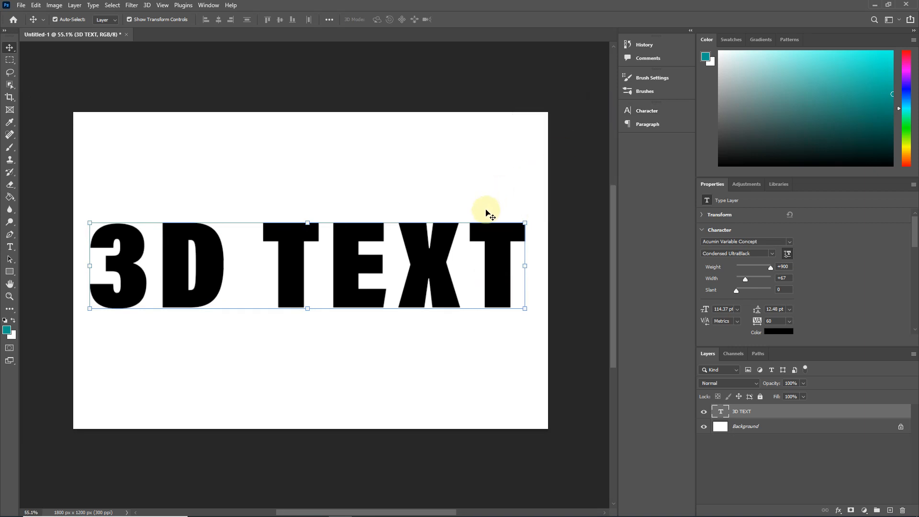
{"action": "scroll", "coordinate": [474, 192], "scroll_direction": "down", "scroll_amount": 1}
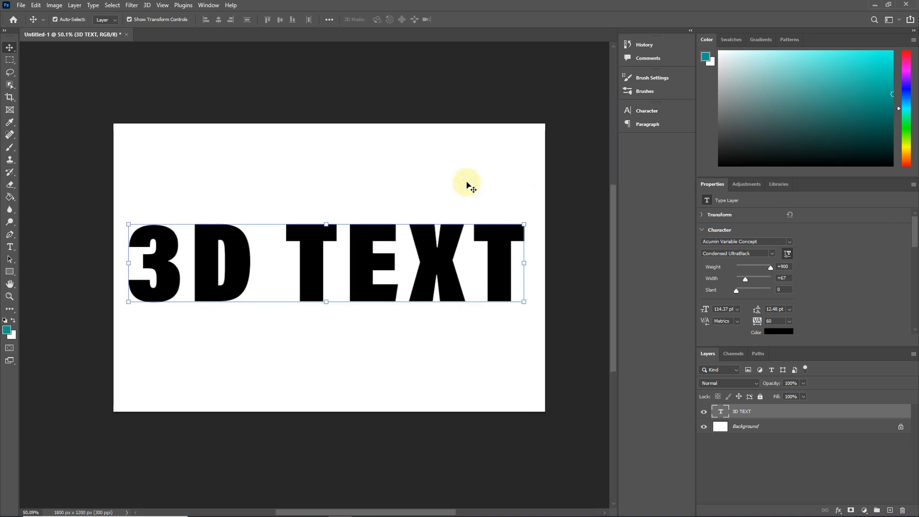
{"action": "scroll", "coordinate": [467, 185], "scroll_direction": "up", "scroll_amount": 1}
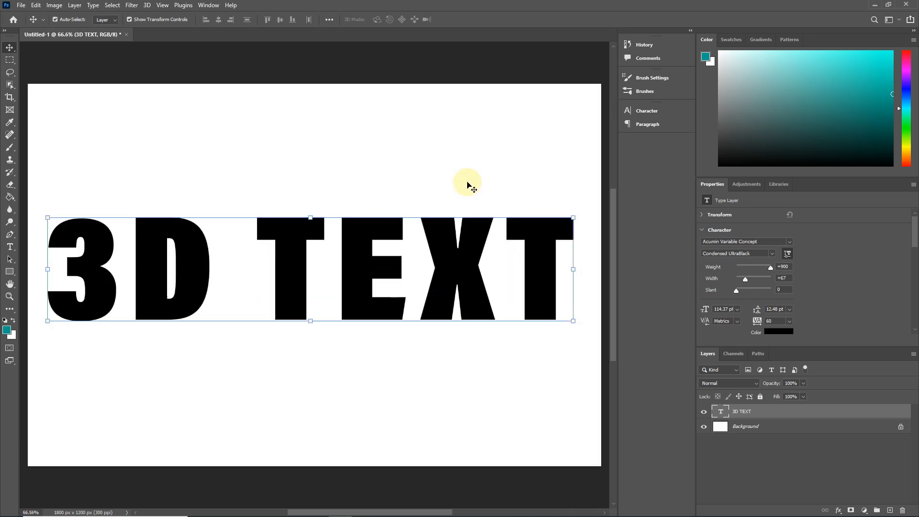
Step: Open the mockup file "QGRAFIX 3D Bold text" from the PSD folder
{"action": "left_click", "coordinate": [24, 7]}
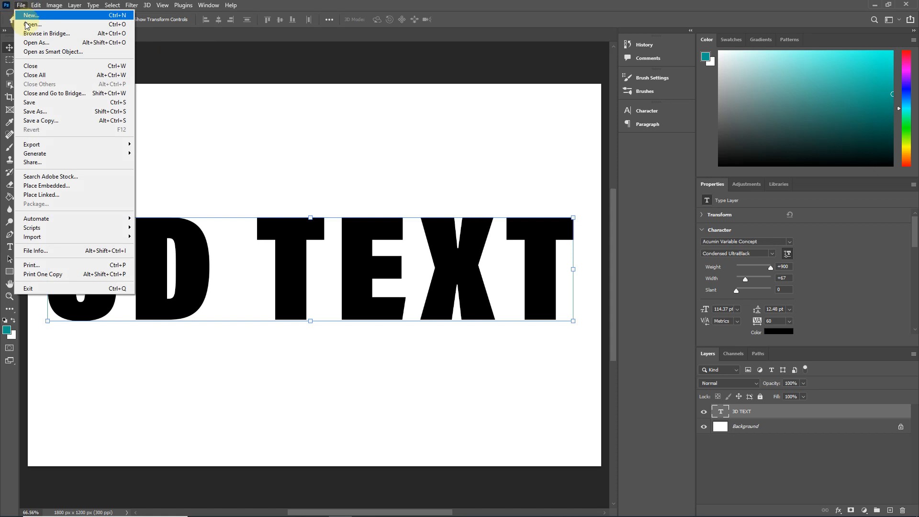
{"action": "left_click", "coordinate": [89, 28]}
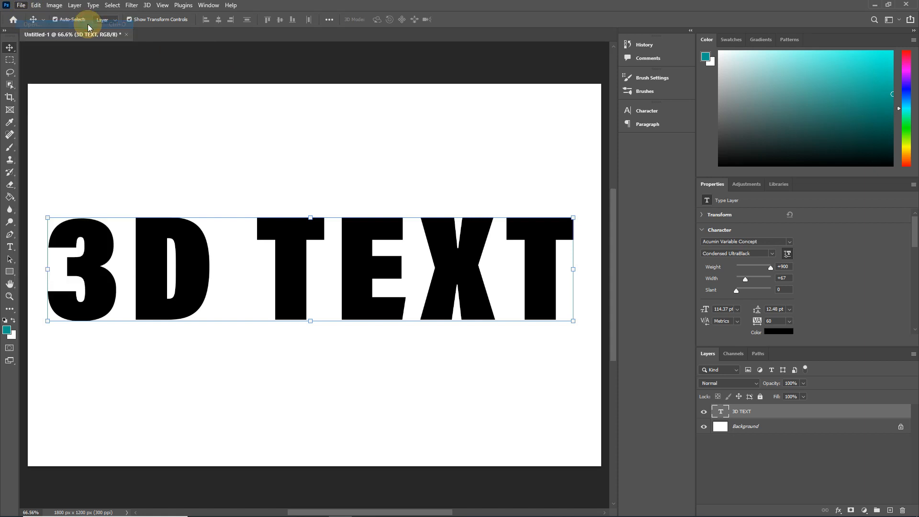
{"action": "left_click", "coordinate": [117, 73]}
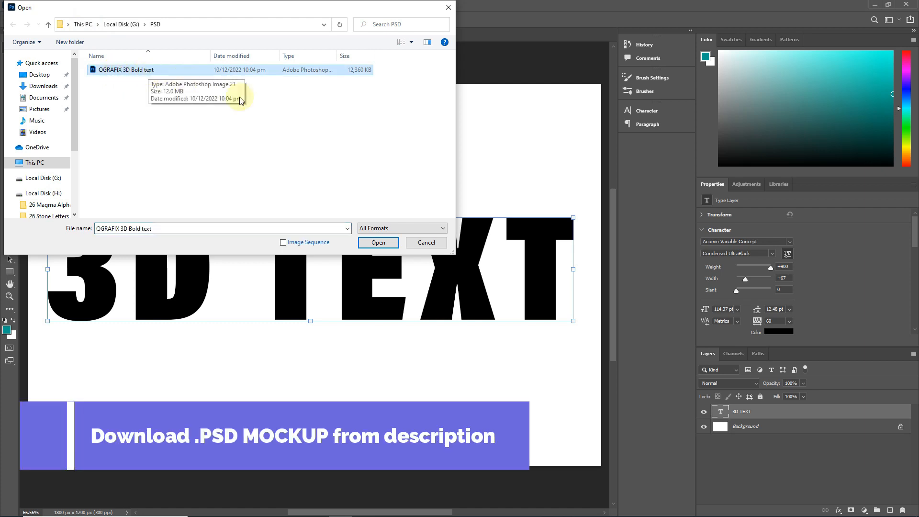
{"action": "left_click", "coordinate": [378, 243]}
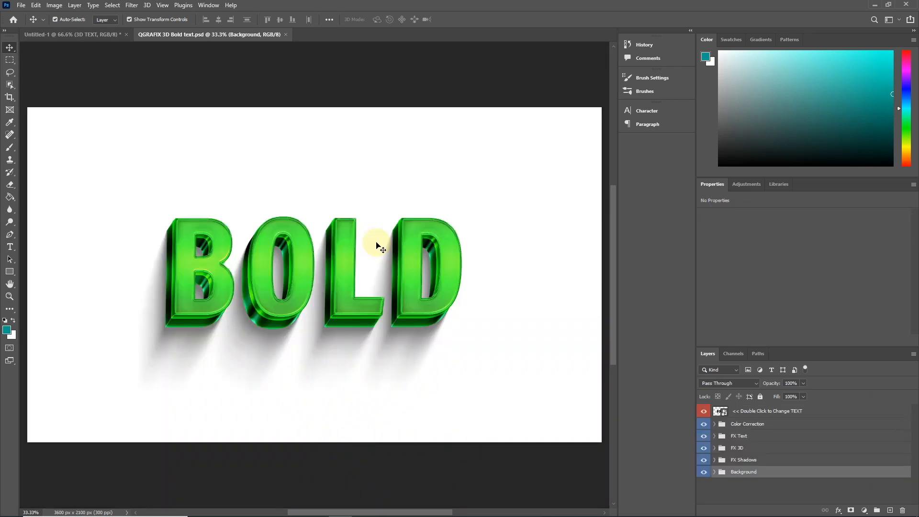
Step: Open the contents of the "<< Double Click to Change TEXT" smart object for editing
{"action": "scroll", "coordinate": [377, 246], "scroll_direction": "down", "scroll_amount": 1}
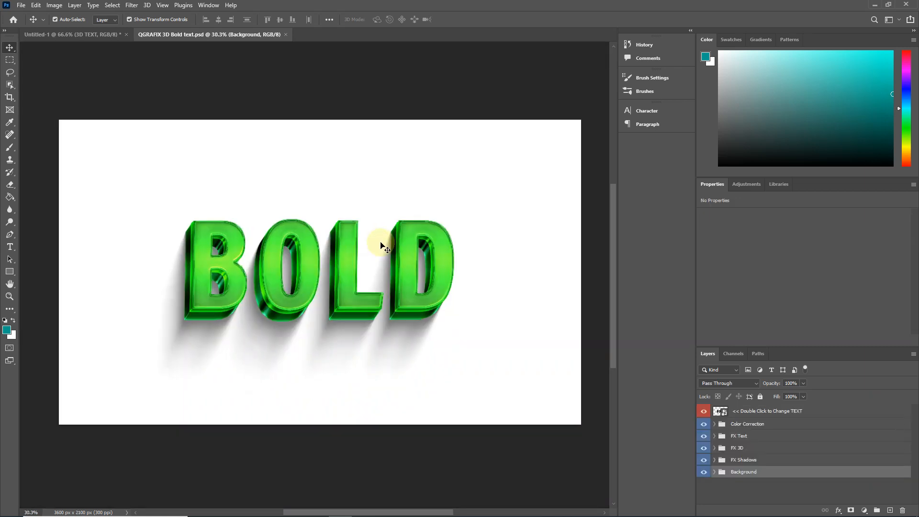
{"action": "left_click", "coordinate": [718, 413]}
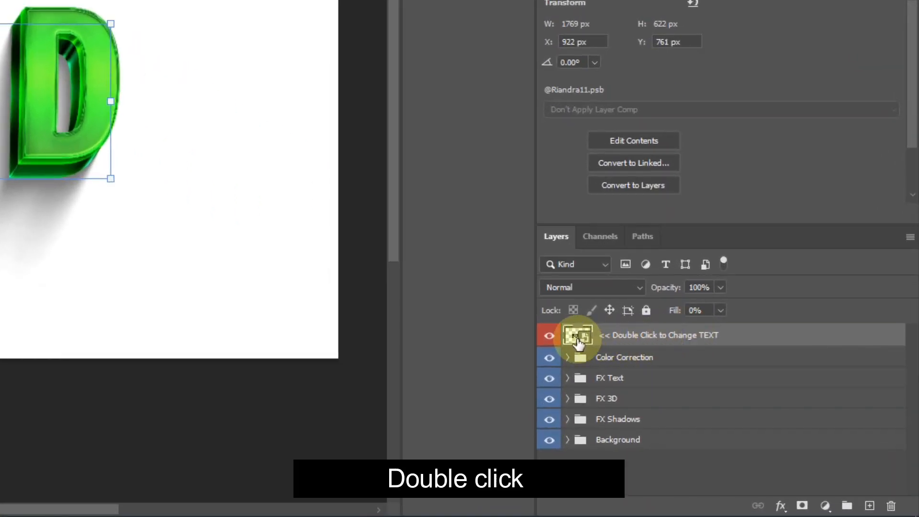
{"action": "double_click", "coordinate": [576, 342]}
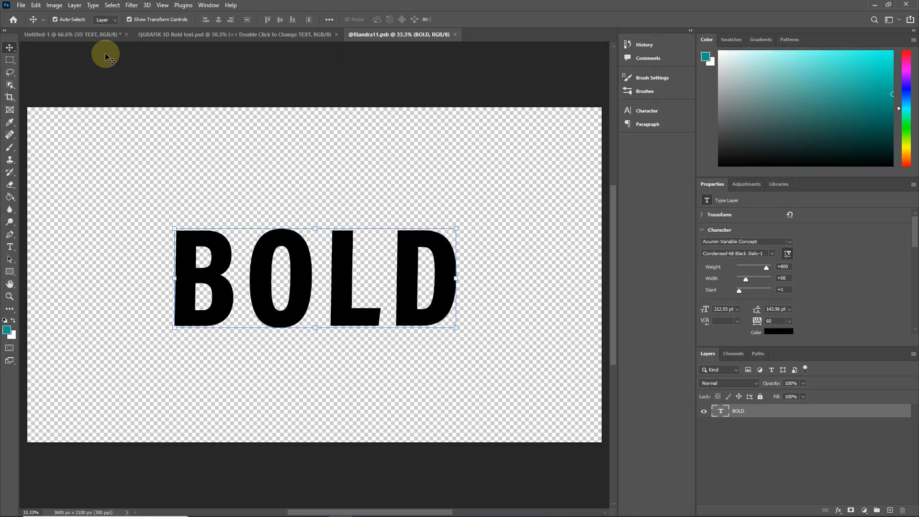
Step: Copy the "3D TEXT" layer from Untitled-1 into the smart object document and hide its "BOLD" layer
{"action": "left_click", "coordinate": [87, 39]}
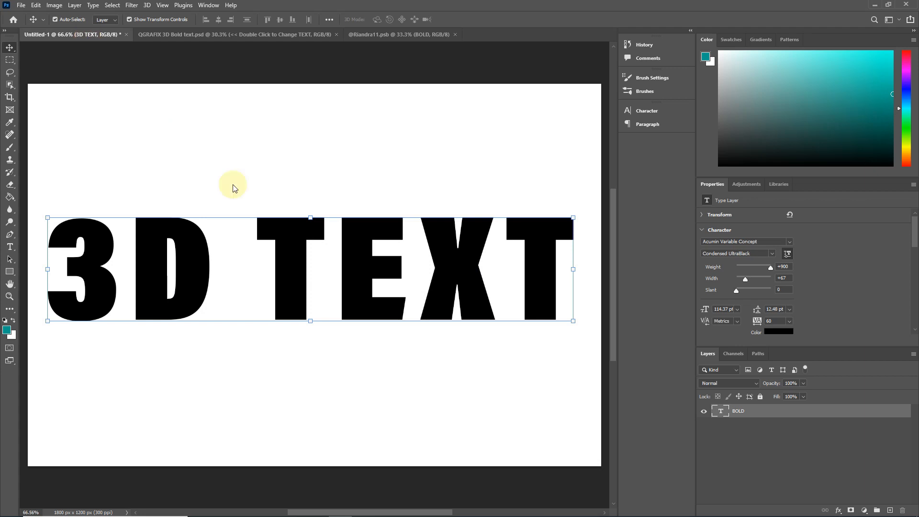
{"action": "key", "text": "ctrl+h"}
{"action": "left_click_drag", "start_coordinate": [307, 206], "coordinate": [286, 269]}
{"action": "scroll", "coordinate": [286, 270], "scroll_direction": "down", "scroll_amount": 1}
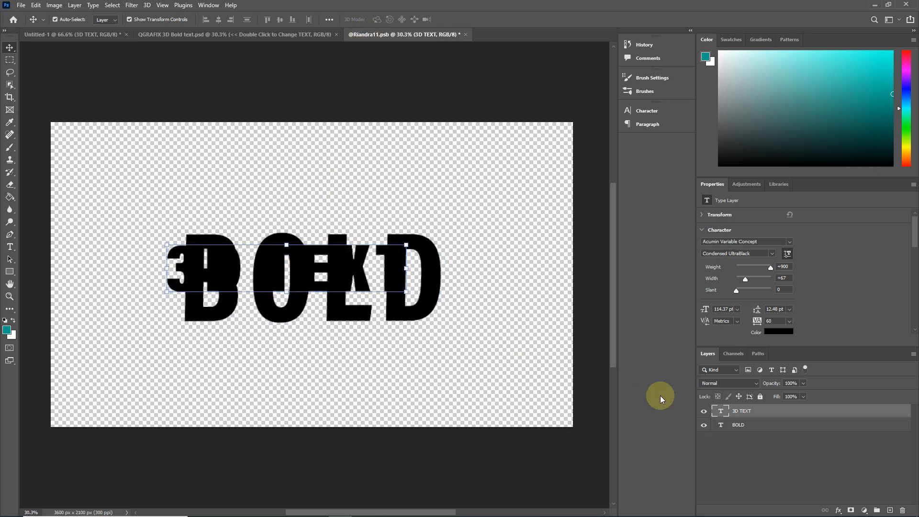
{"action": "left_click", "coordinate": [705, 426]}
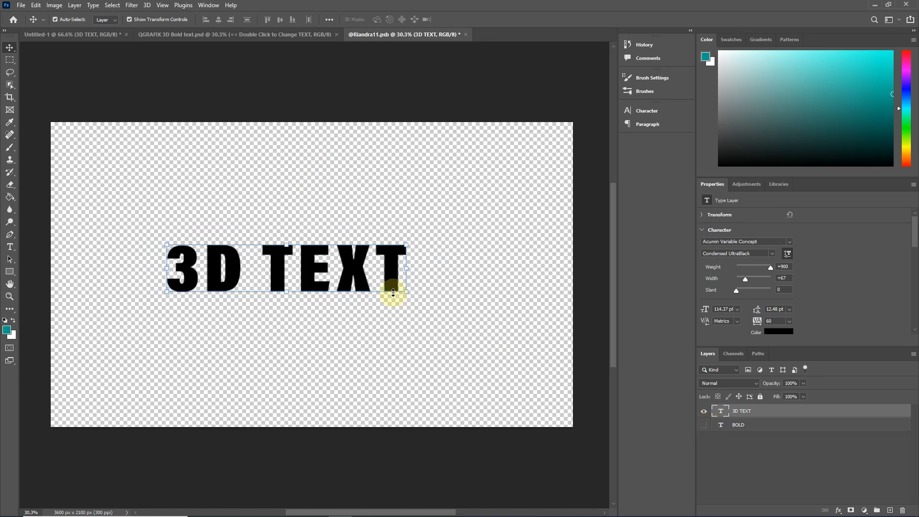
Step: Enlarge the copied "3D TEXT" layer to about 157% and centre it at X 1800 px, Y 1050 px
{"action": "left_click_drag", "start_coordinate": [406, 272], "coordinate": [498, 260]}
{"action": "left_click_drag", "start_coordinate": [429, 265], "coordinate": [411, 273]}
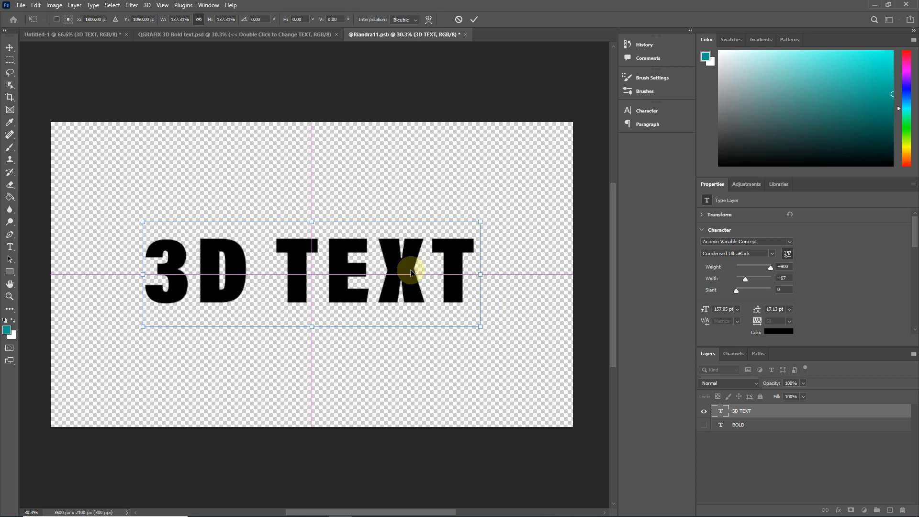
{"action": "left_click_drag", "start_coordinate": [480, 276], "coordinate": [529, 274]}
{"action": "left_click_drag", "start_coordinate": [444, 271], "coordinate": [419, 272]}
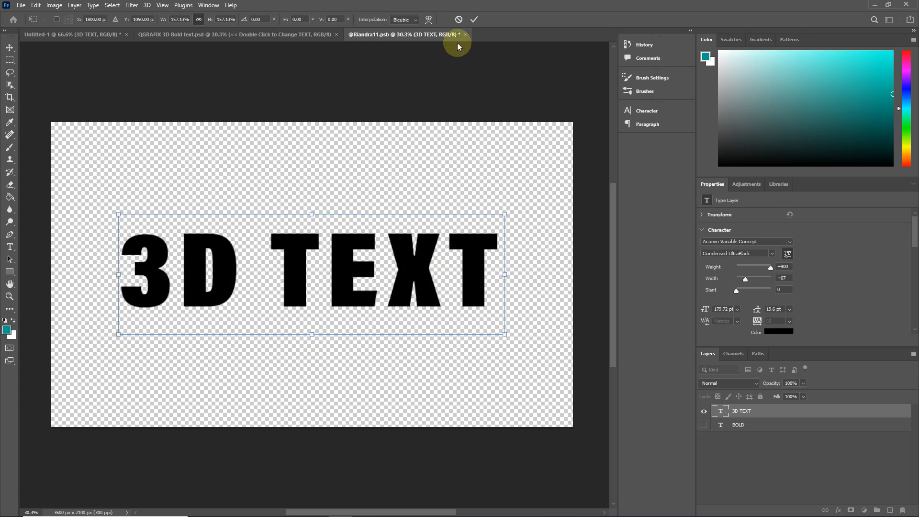
{"action": "left_click", "coordinate": [473, 19]}
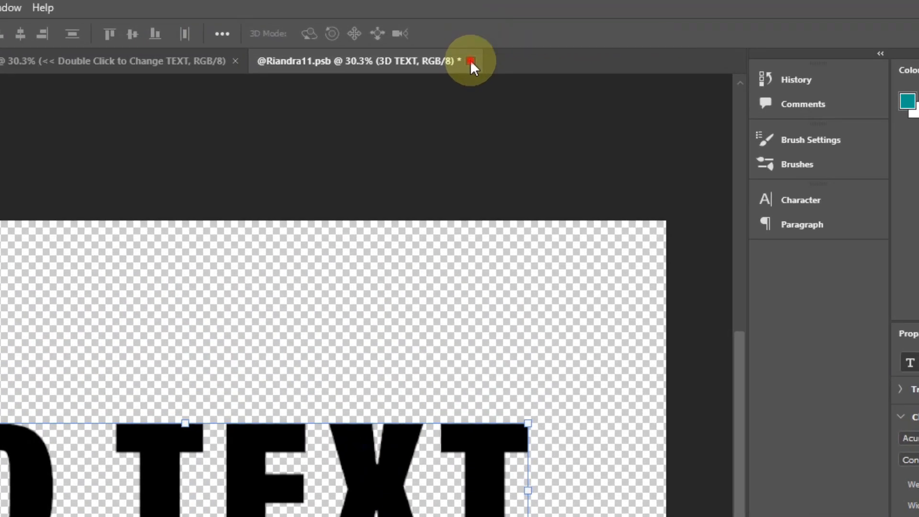
{"action": "left_click", "coordinate": [466, 34]}
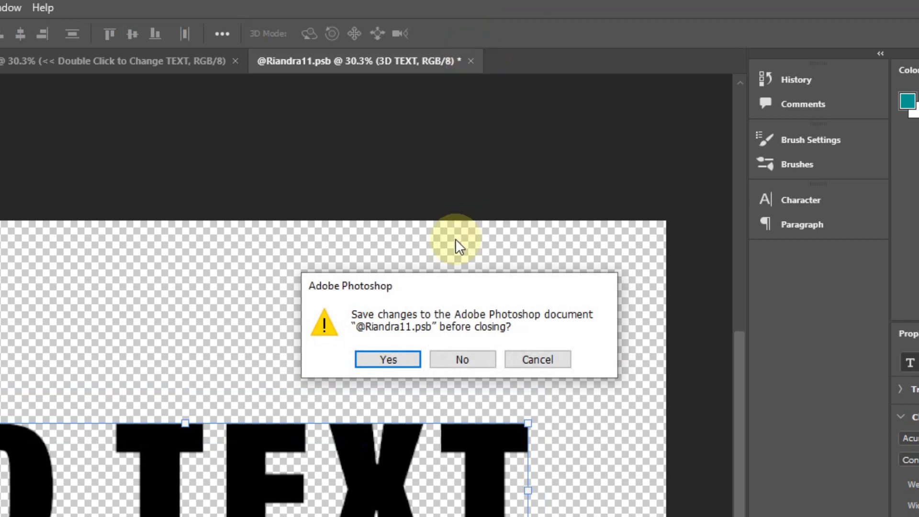
{"action": "left_click", "coordinate": [400, 359]}
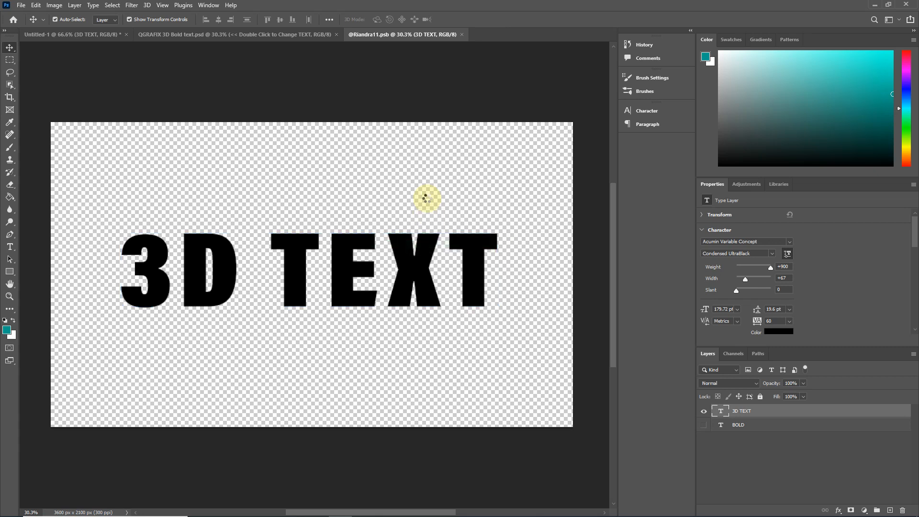
{"action": "key", "text": "ctrl+w"}
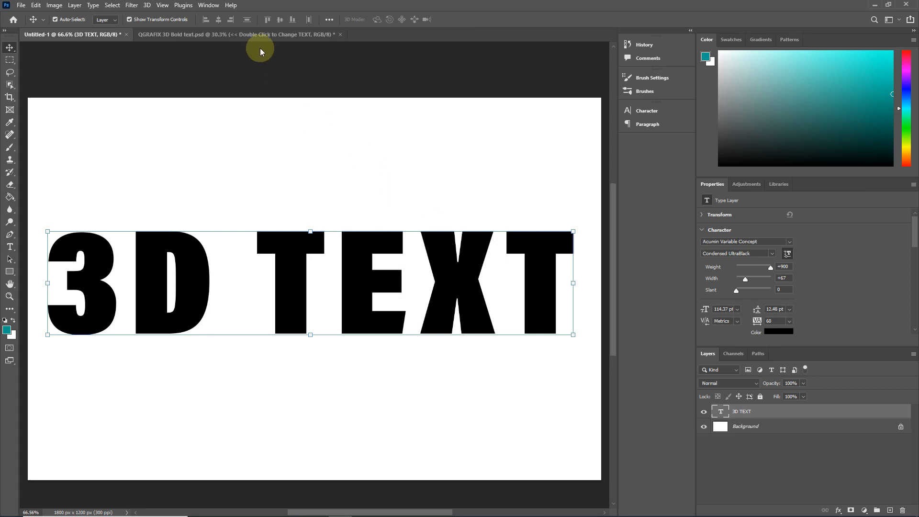
{"action": "left_click", "coordinate": [250, 35]}
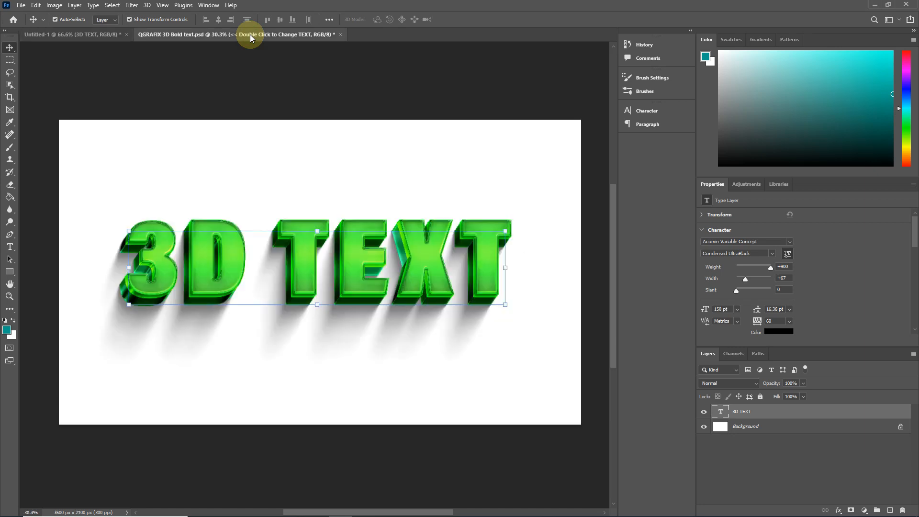
Step: Change the "Background" solid colour fill layer in the Background group to light grey #dedede
{"action": "left_click", "coordinate": [297, 169]}
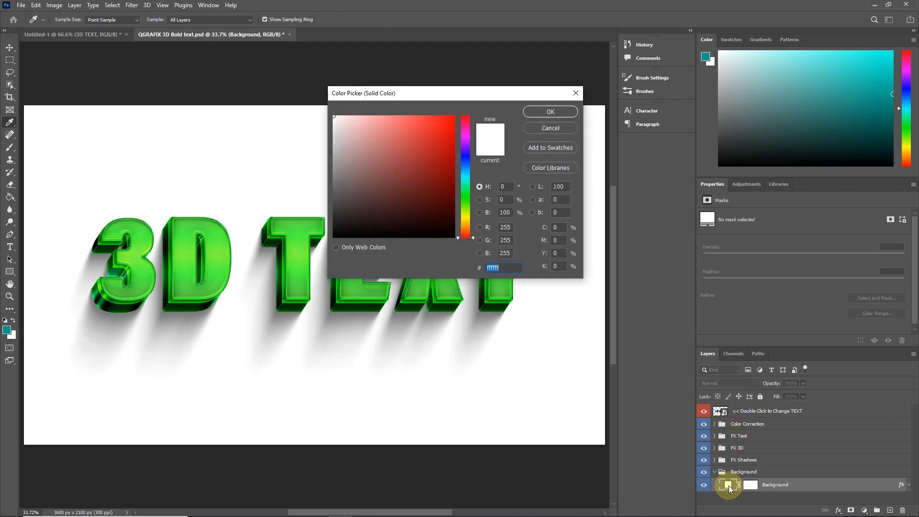
{"action": "left_click_drag", "start_coordinate": [338, 126], "coordinate": [329, 124]}
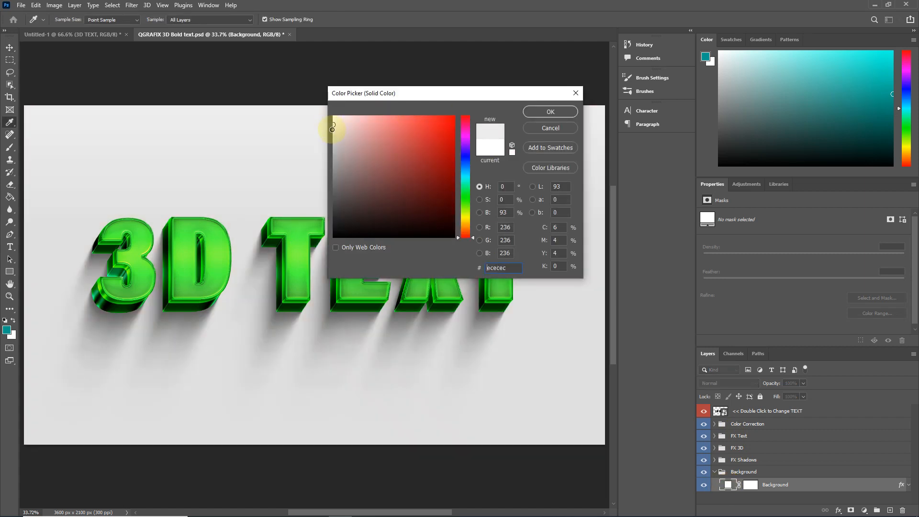
{"action": "left_click", "coordinate": [328, 132]}
{"action": "left_click_drag", "start_coordinate": [329, 132], "coordinate": [328, 131]}
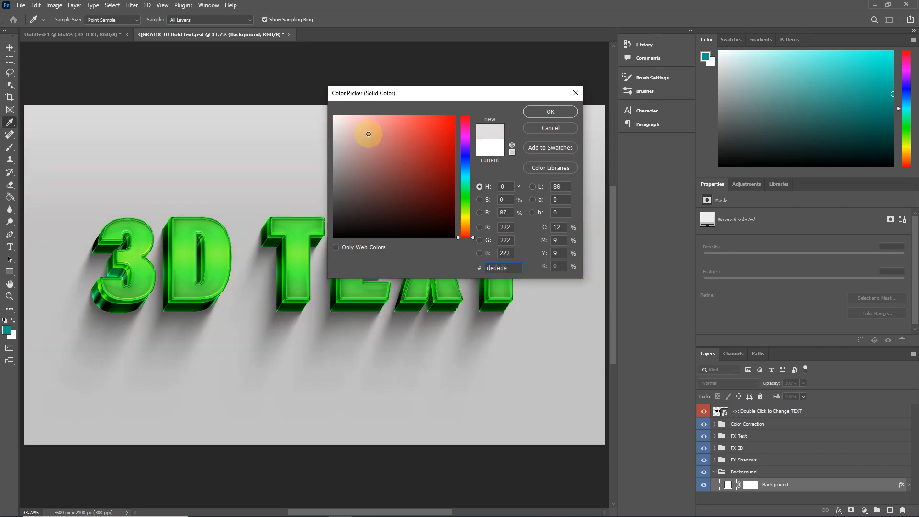
{"action": "left_click", "coordinate": [540, 113]}
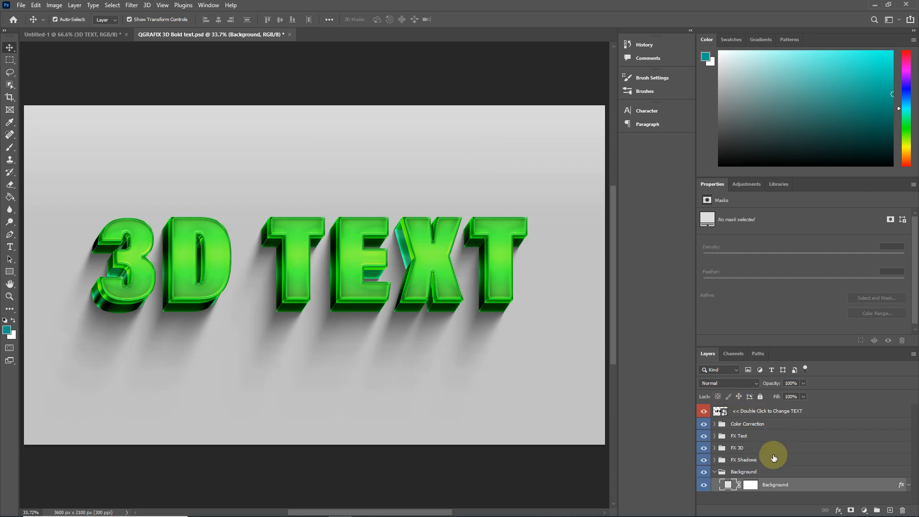
Step: Convert everything from the "<< Double Click to Change TEXT" layer down to the Background group into a single smart object
{"action": "left_click", "coordinate": [775, 412]}
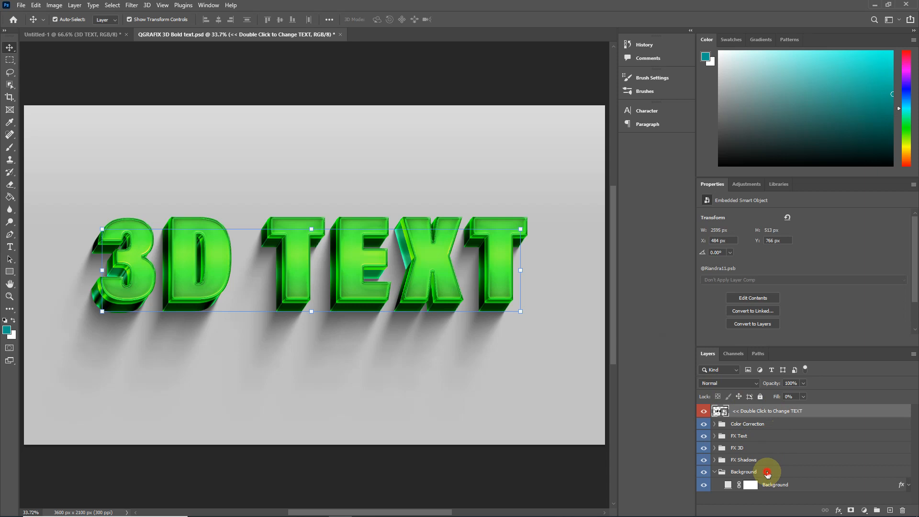
{"action": "left_click", "coordinate": [768, 474], "text": "shift"}
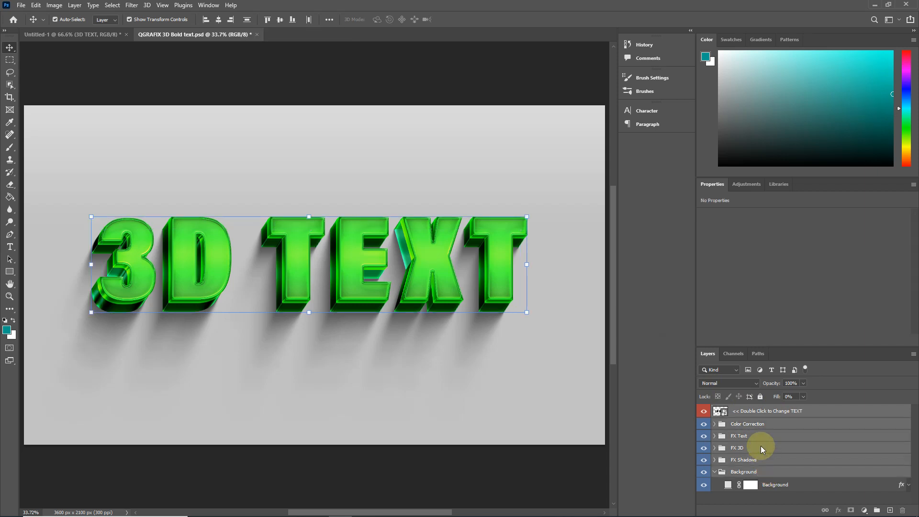
{"action": "right_click", "coordinate": [763, 449]}
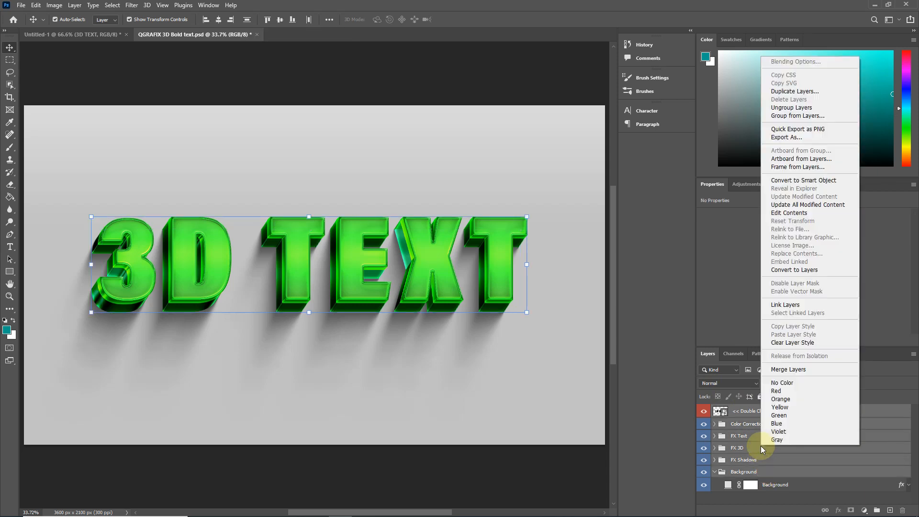
{"action": "left_click", "coordinate": [794, 182]}
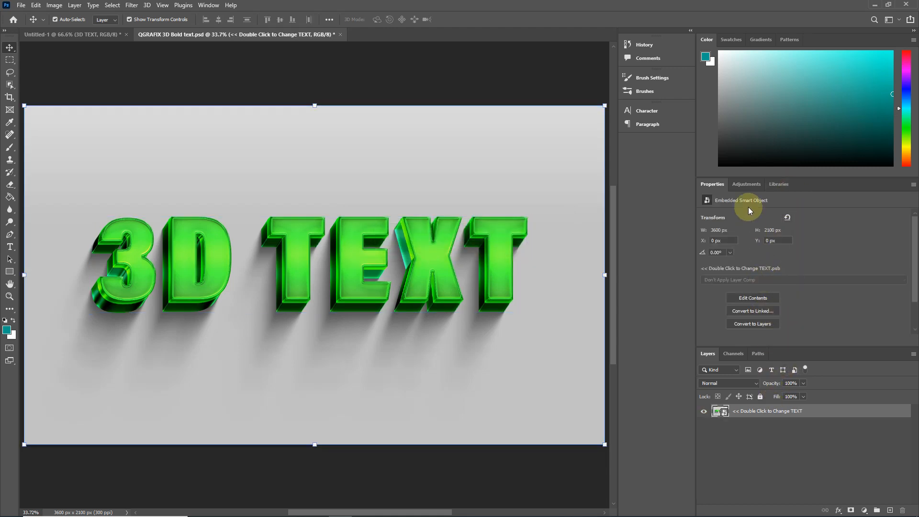
Step: Add a Hue/Saturation adjustment layer above the smart object and target its Greens range
{"action": "left_click", "coordinate": [749, 187]}
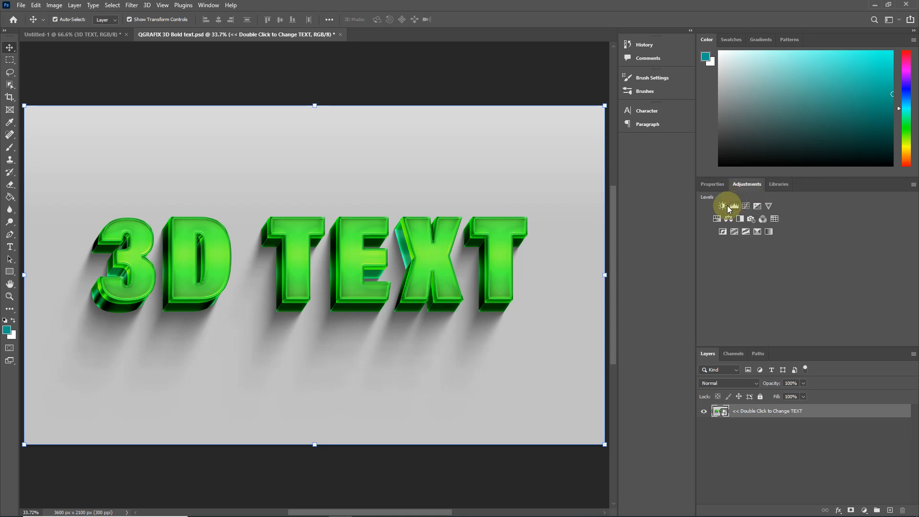
{"action": "left_click", "coordinate": [717, 219]}
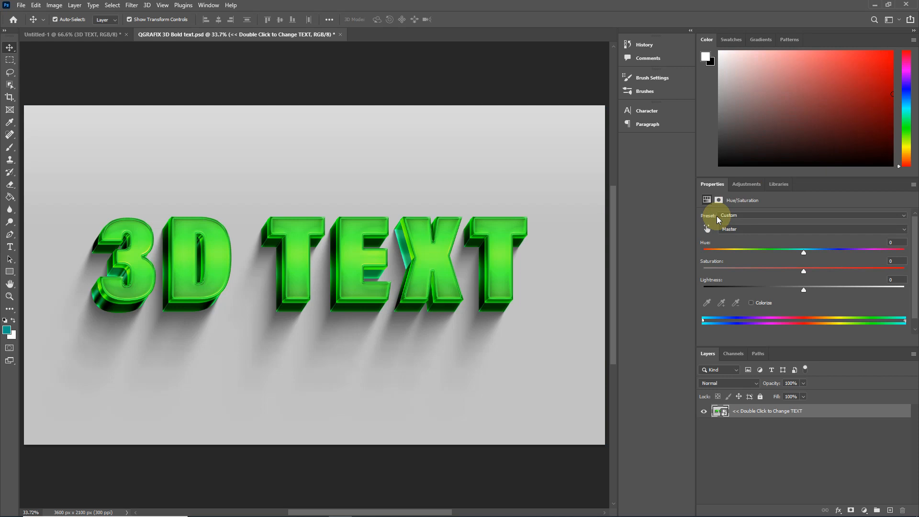
{"action": "left_click", "coordinate": [728, 229]}
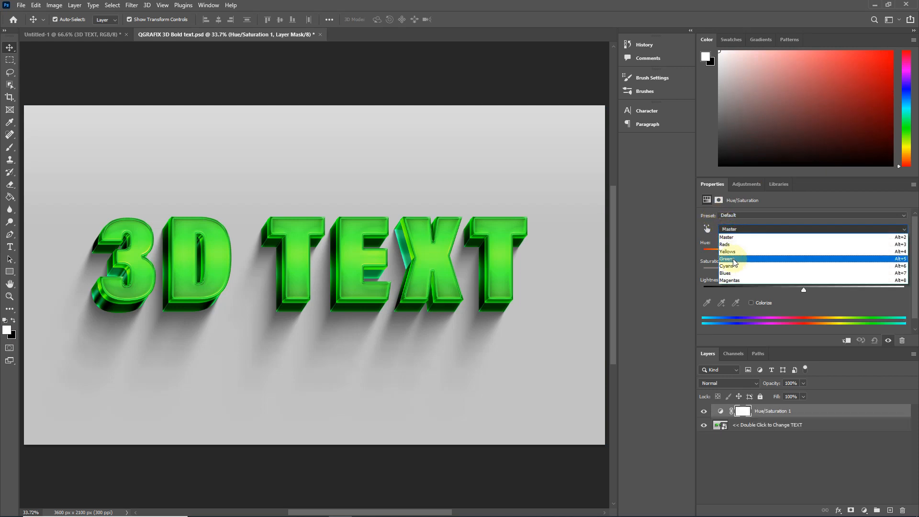
{"action": "left_click", "coordinate": [731, 259]}
{"action": "left_click", "coordinate": [707, 229]}
{"action": "left_click", "coordinate": [502, 238]}
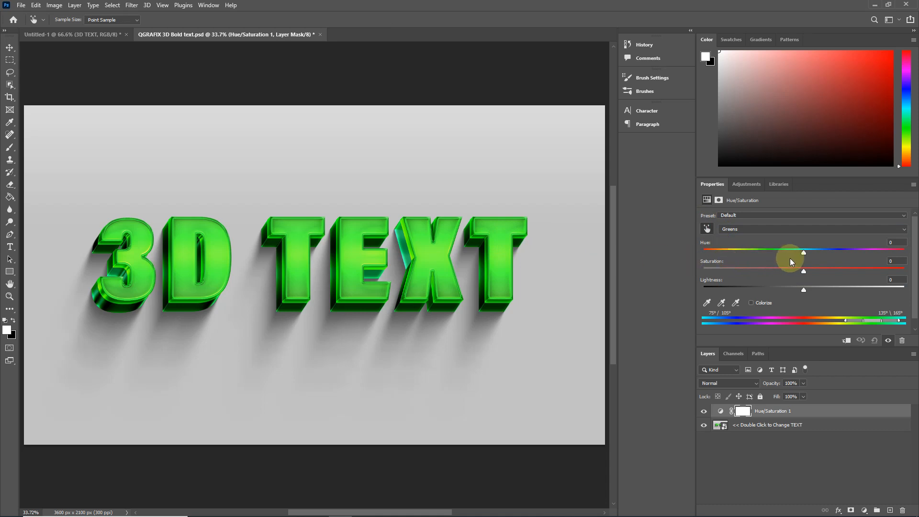
Step: Shift the Greens to orange-gold by setting Hue to -77 and Saturation to +15 in the Hue/Saturation adjustment
{"action": "left_click_drag", "start_coordinate": [804, 251], "coordinate": [752, 255]}
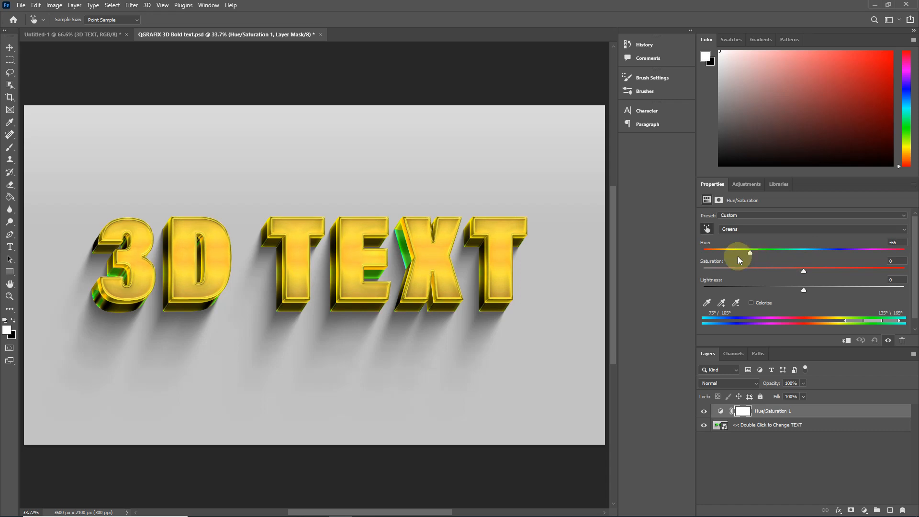
{"action": "scroll", "coordinate": [404, 265], "scroll_direction": "down", "scroll_amount": 2}
{"action": "scroll", "coordinate": [405, 265], "scroll_direction": "up", "scroll_amount": 3}
{"action": "scroll", "coordinate": [407, 261], "scroll_direction": "up", "scroll_amount": 3}
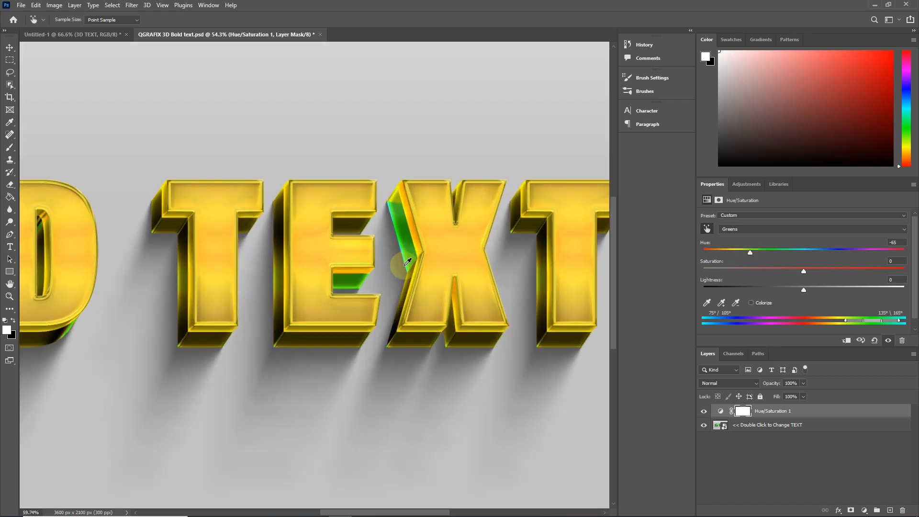
{"action": "scroll", "coordinate": [407, 261], "scroll_direction": "up", "scroll_amount": 1}
{"action": "scroll", "coordinate": [460, 258], "scroll_direction": "down", "scroll_amount": 4}
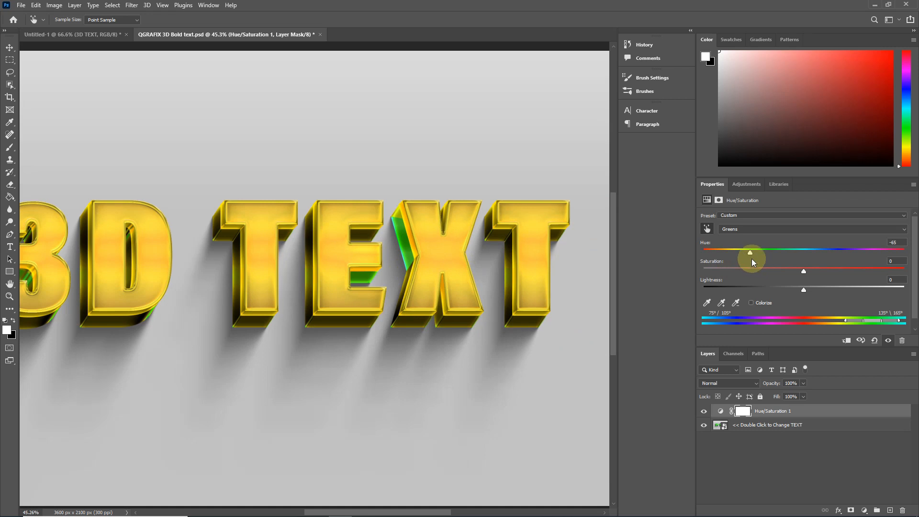
{"action": "mouse_move", "coordinate": [751, 255]}
{"action": "left_mouse_down"}
{"action": "mouse_move", "coordinate": [802, 254]}
{"action": "mouse_move", "coordinate": [742, 252]}
{"action": "mouse_move", "coordinate": [803, 251]}
{"action": "mouse_move", "coordinate": [751, 259]}
{"action": "left_mouse_up"}
{"action": "left_click_drag", "start_coordinate": [404, 263], "coordinate": [455, 263]}
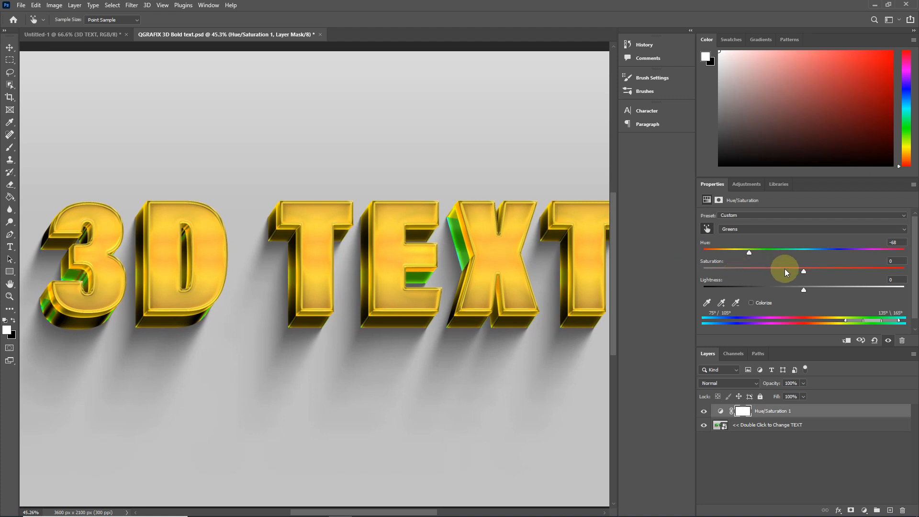
{"action": "mouse_move", "coordinate": [803, 271]}
{"action": "left_mouse_down"}
{"action": "mouse_move", "coordinate": [726, 271]}
{"action": "mouse_move", "coordinate": [807, 271]}
{"action": "left_mouse_up"}
{"action": "left_click_drag", "start_coordinate": [749, 254], "coordinate": [745, 252]}
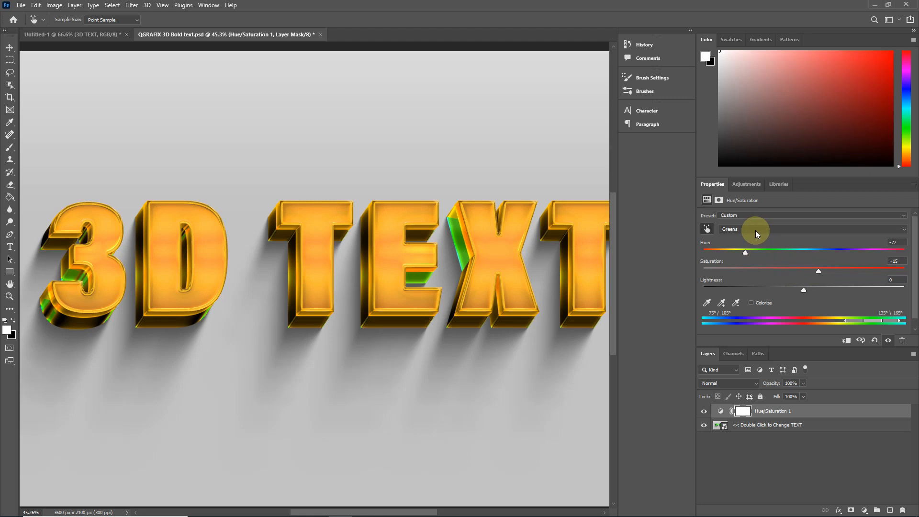
Step: Merge the Hue/Saturation adjustment layer and the "<< Double Click to Change TEXT" smart object into one pixel layer
{"action": "left_click", "coordinate": [707, 228]}
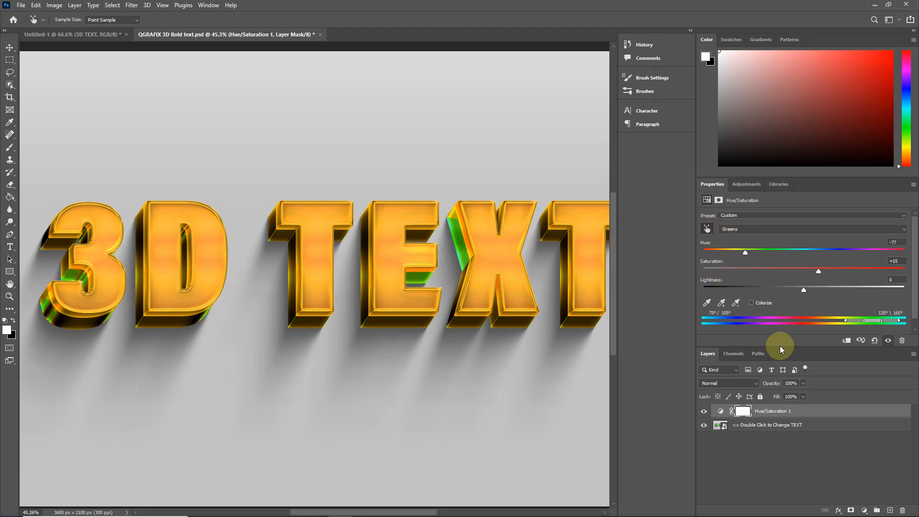
{"action": "left_click", "coordinate": [779, 428]}
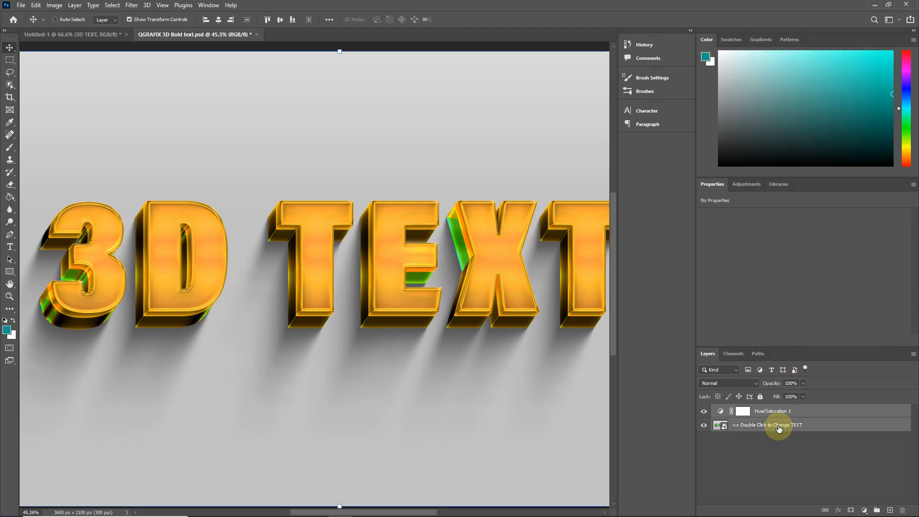
{"action": "key", "text": "ctrl+shift+e"}
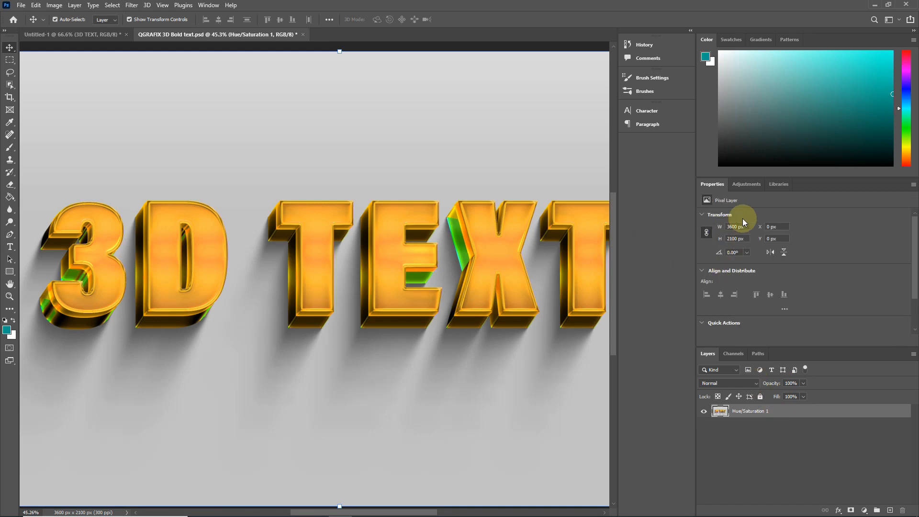
Step: Add another Hue/Saturation adjustment layer for the green remaining beside the X, setting Greens to Hue -75 and Saturation +26
{"action": "left_click", "coordinate": [748, 185]}
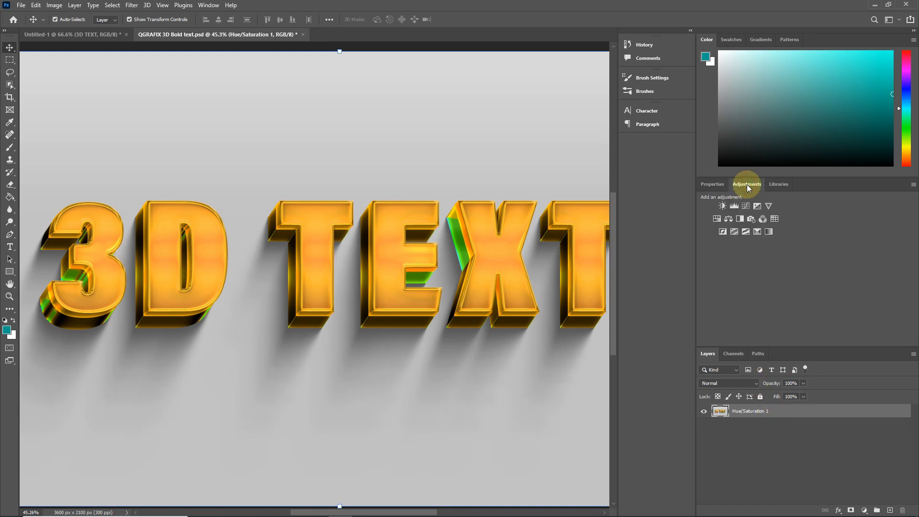
{"action": "left_click", "coordinate": [717, 219]}
{"action": "left_click", "coordinate": [708, 229]}
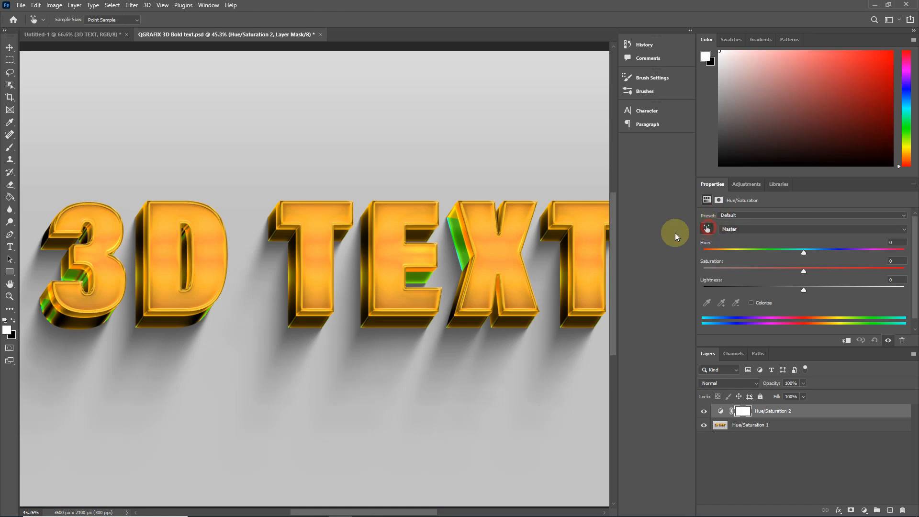
{"action": "left_click", "coordinate": [460, 222]}
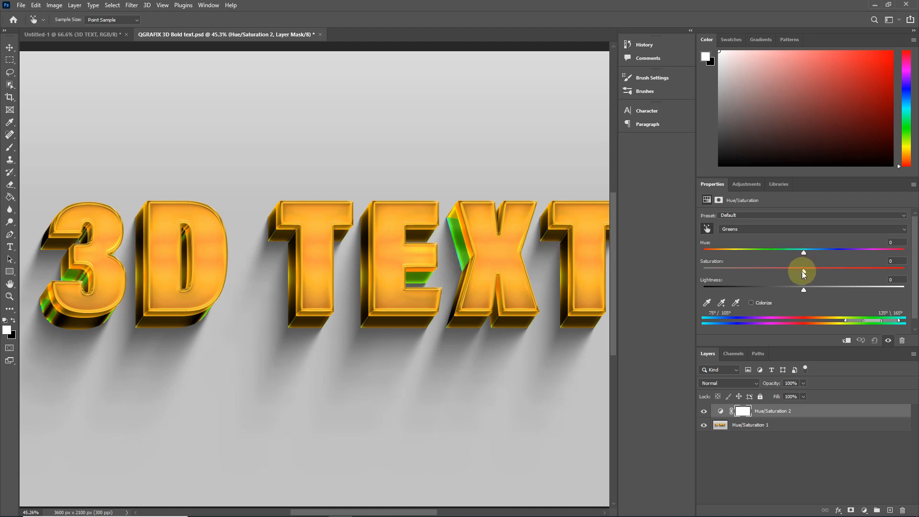
{"action": "left_click_drag", "start_coordinate": [803, 251], "coordinate": [750, 254]}
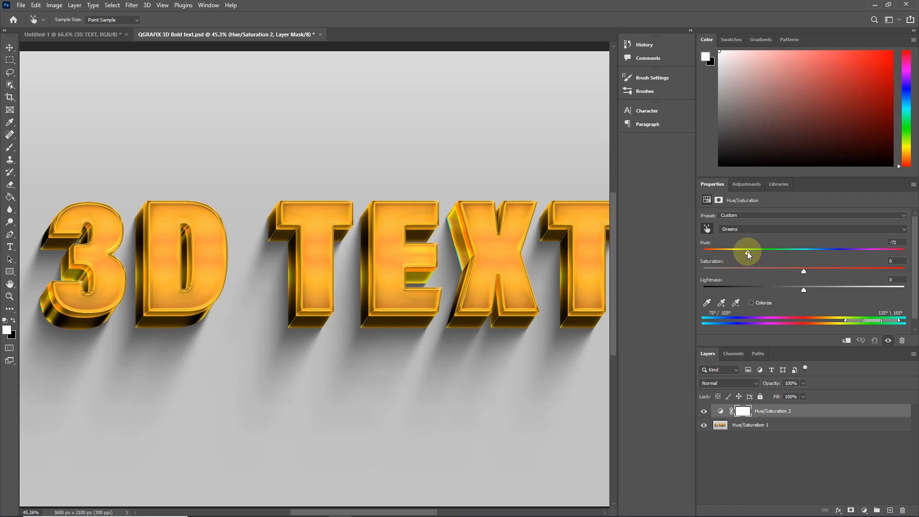
{"action": "left_click_drag", "start_coordinate": [805, 273], "coordinate": [824, 271]}
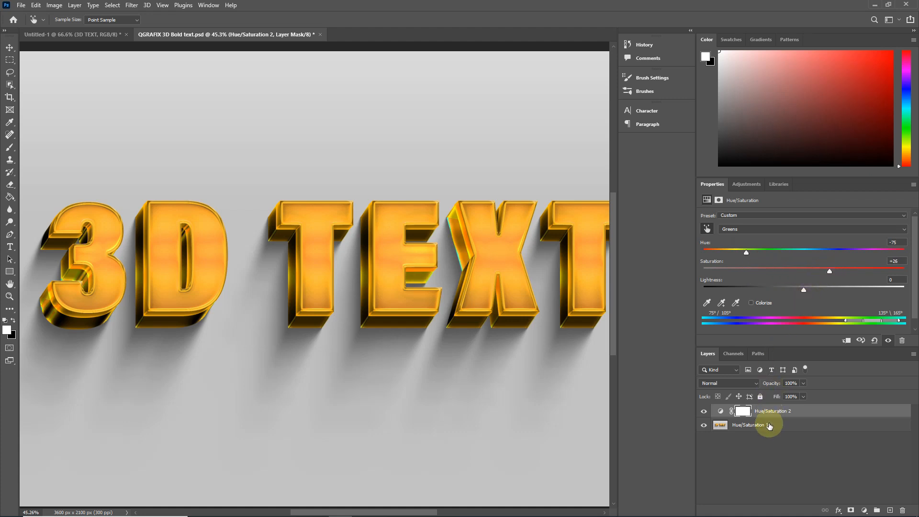
Step: Merge the second Hue/Saturation adjustment with the image layer below and fit the whole canvas in view
{"action": "key", "text": "ctrl+e"}
{"action": "key", "text": "ctrl+0"}
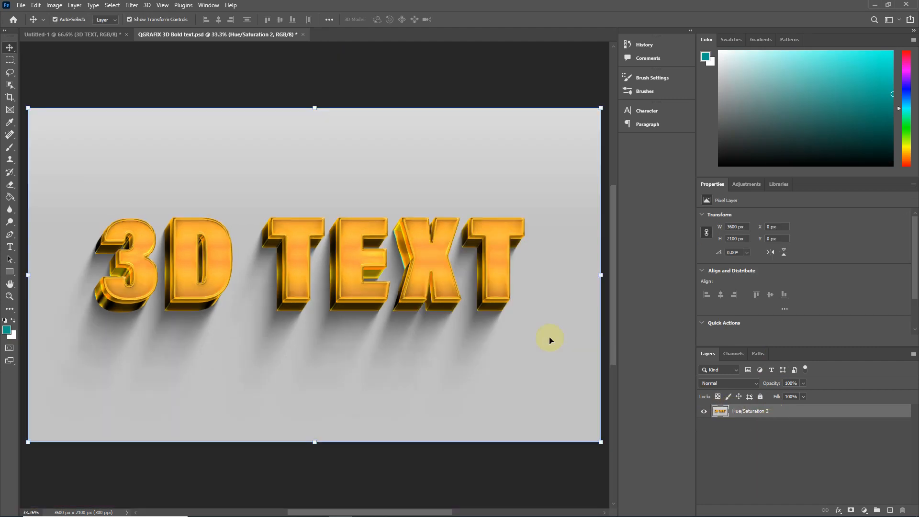